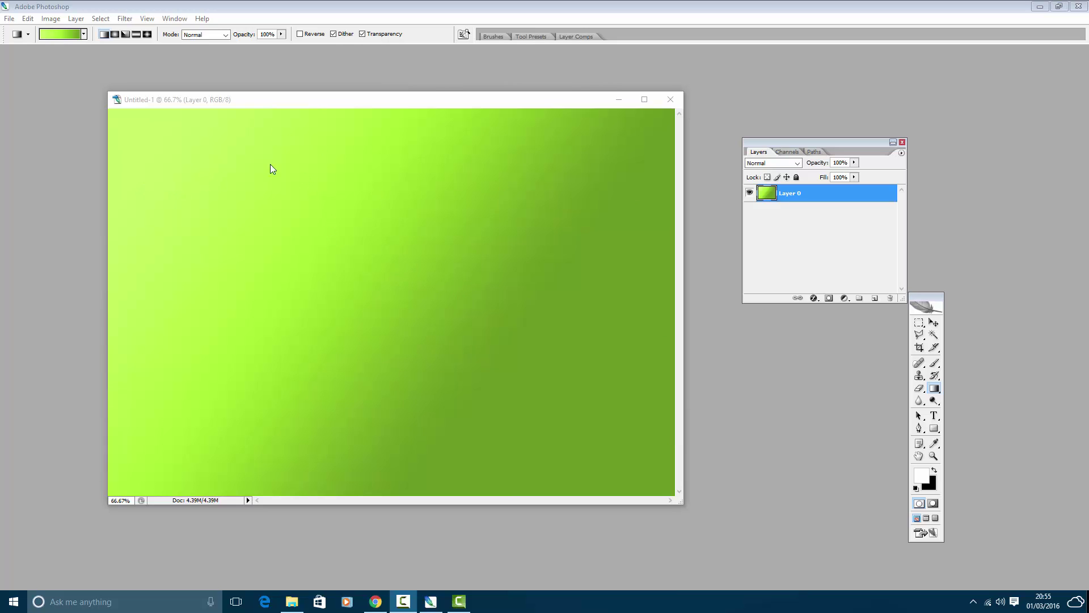
- Add a new empty layer named 'Image' above Layer 0
click(76, 18)
mouse_move(83, 31)
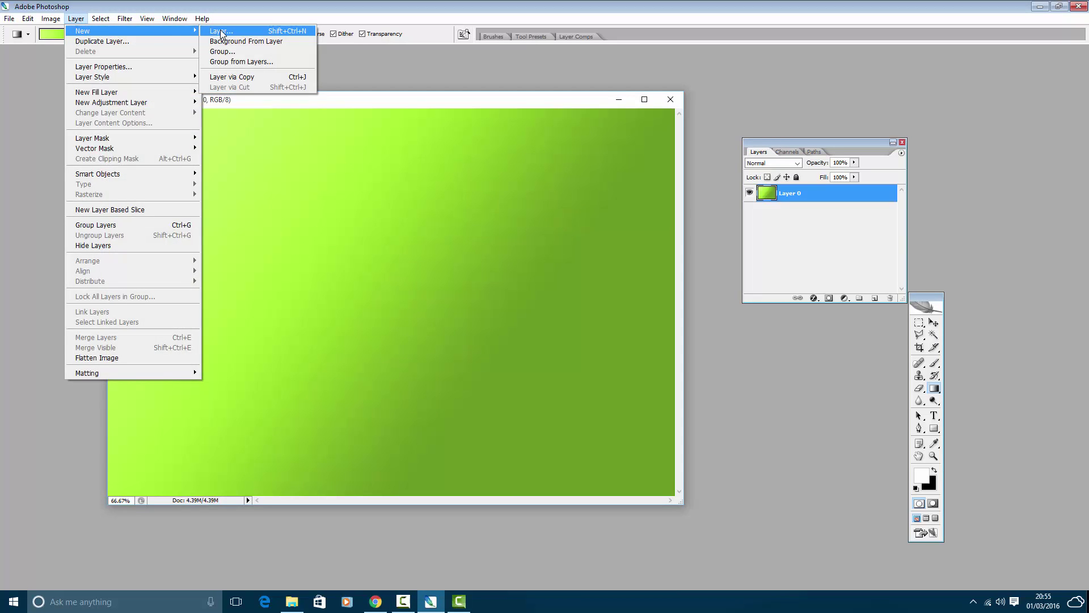
click(220, 31)
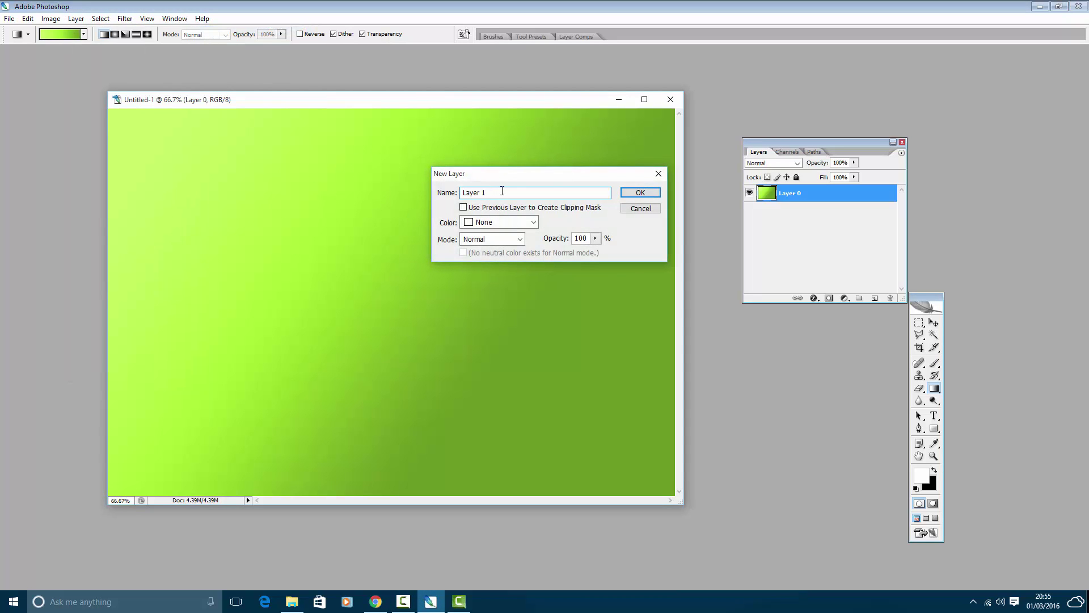
key(BackSpace)
text(Image)
click(640, 193)
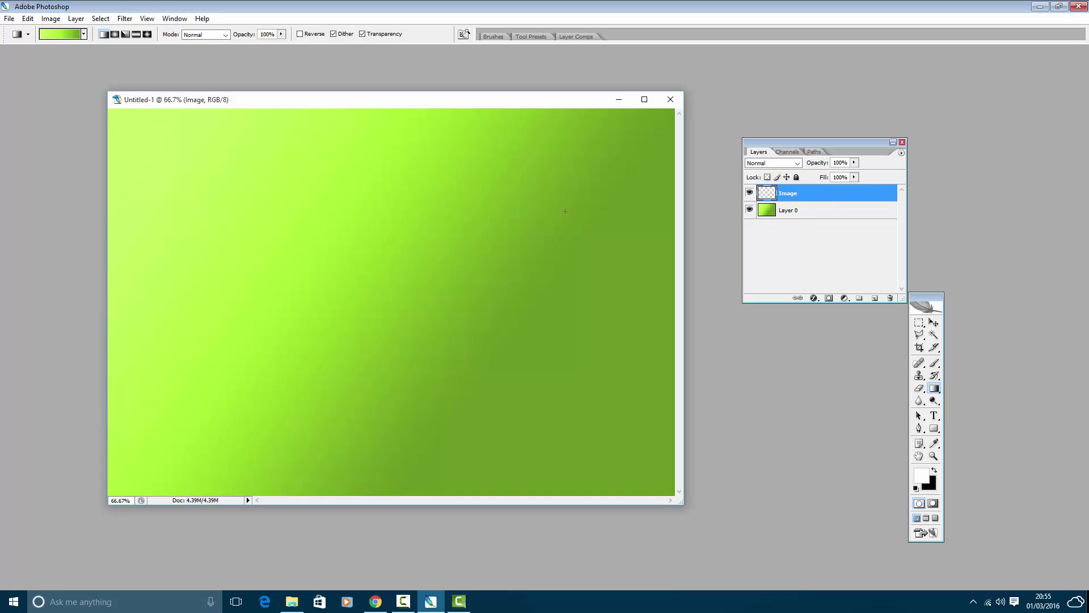
- Open the lightbulb iStock photo and place its window over the green document
click(10, 18)
click(26, 47)
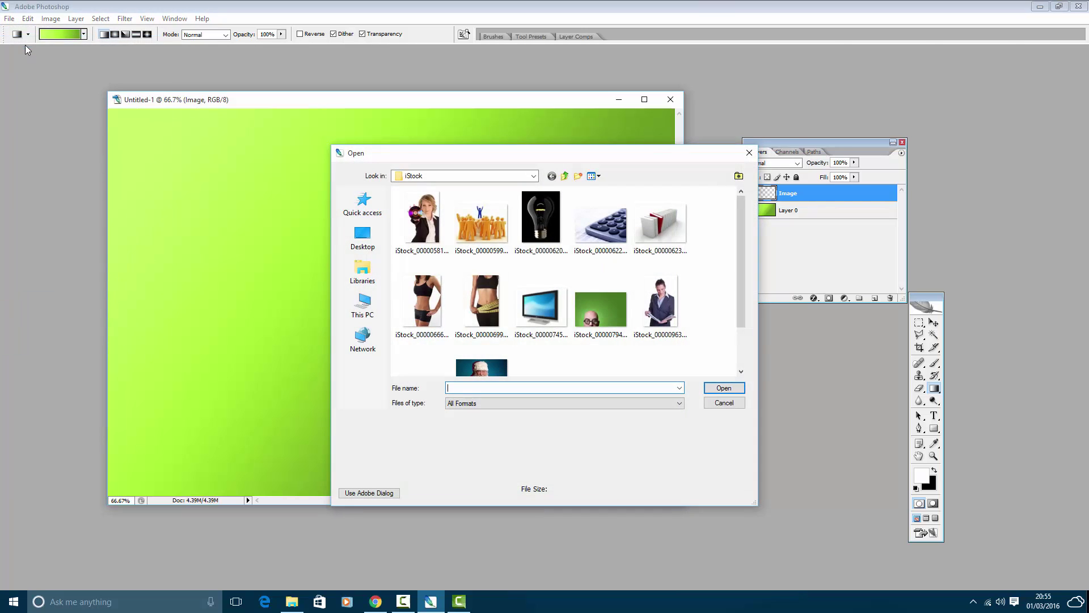
mouse_move(740, 219)
mouse_down()
mouse_move(741, 250)
mouse_move(735, 217)
mouse_up()
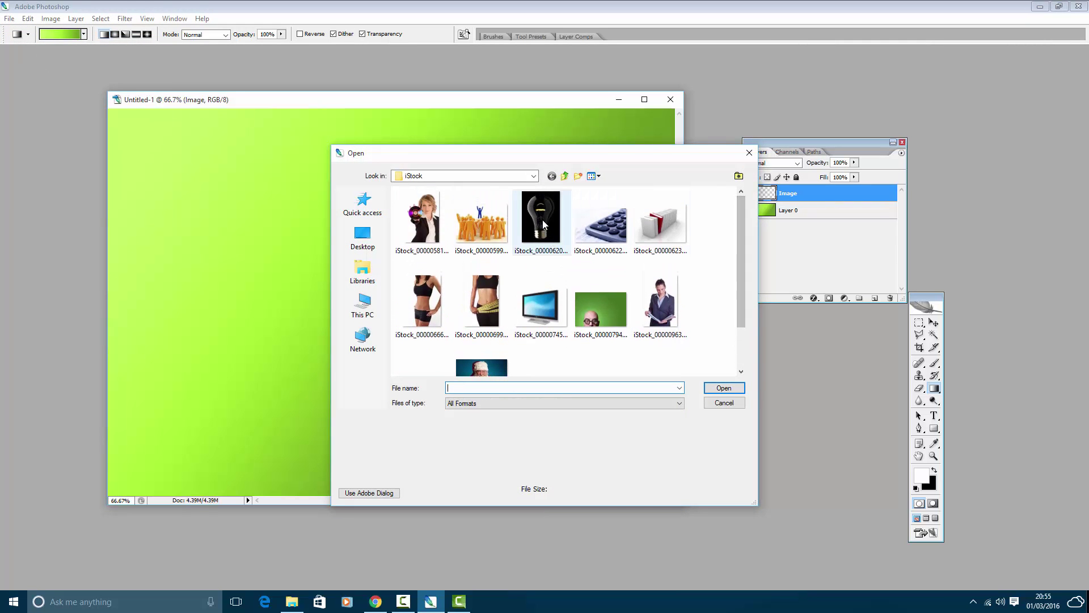
double_click(542, 220)
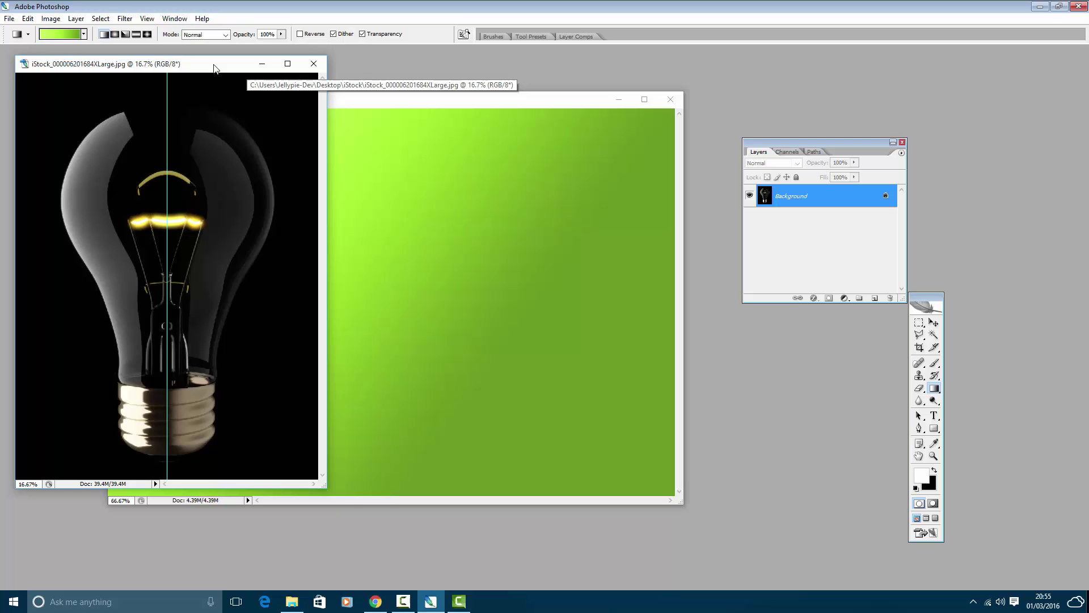
drag(221, 65, 745, 148)
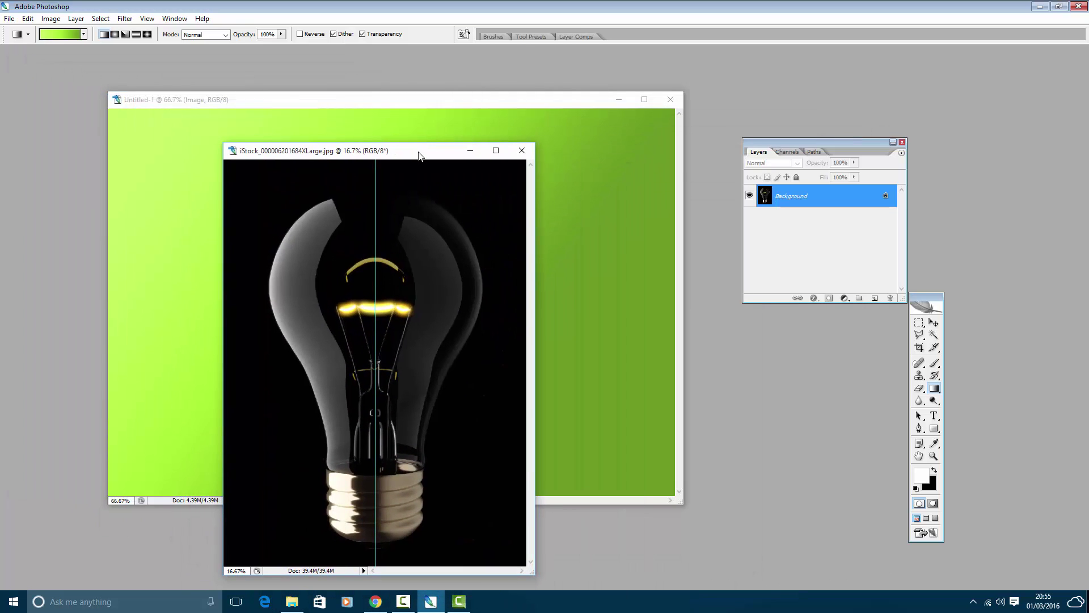
drag(745, 149, 345, 147)
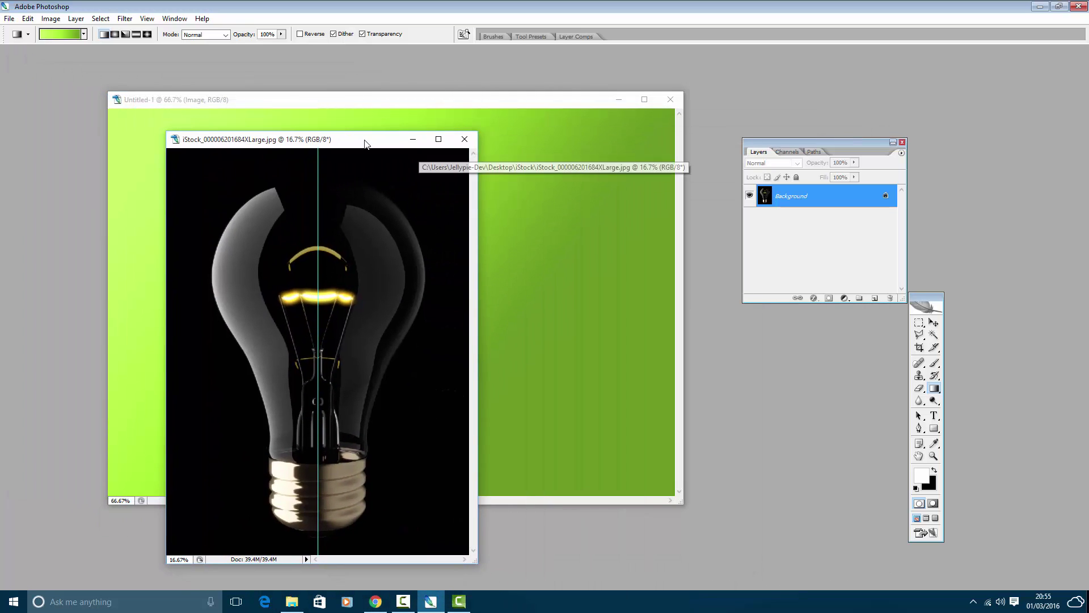
- Select and copy the entire lightbulb photo, then bring Untitled-1 back to front
click(101, 18)
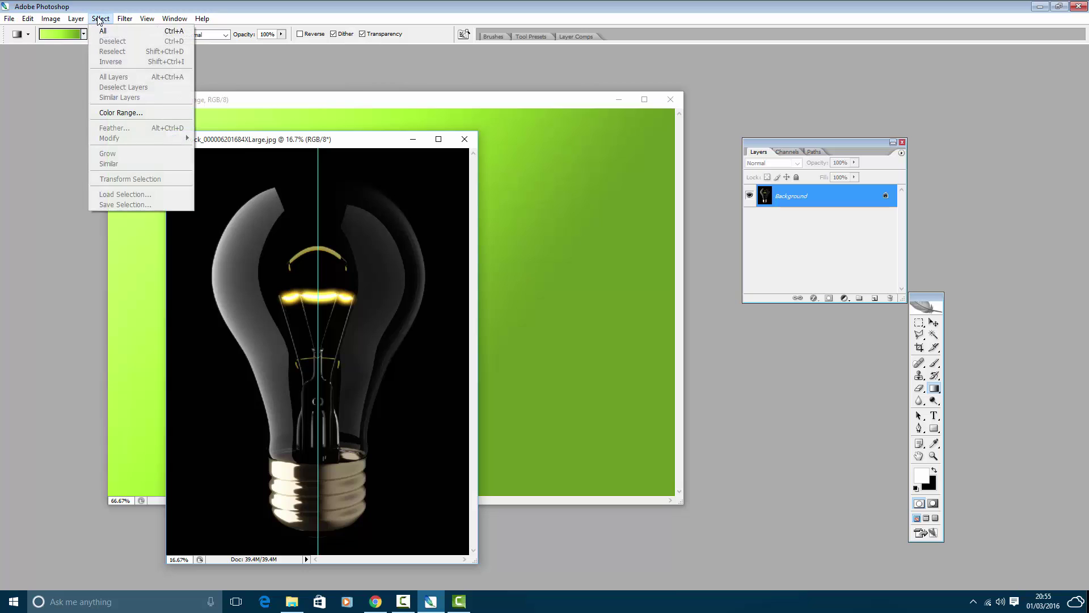
click(111, 29)
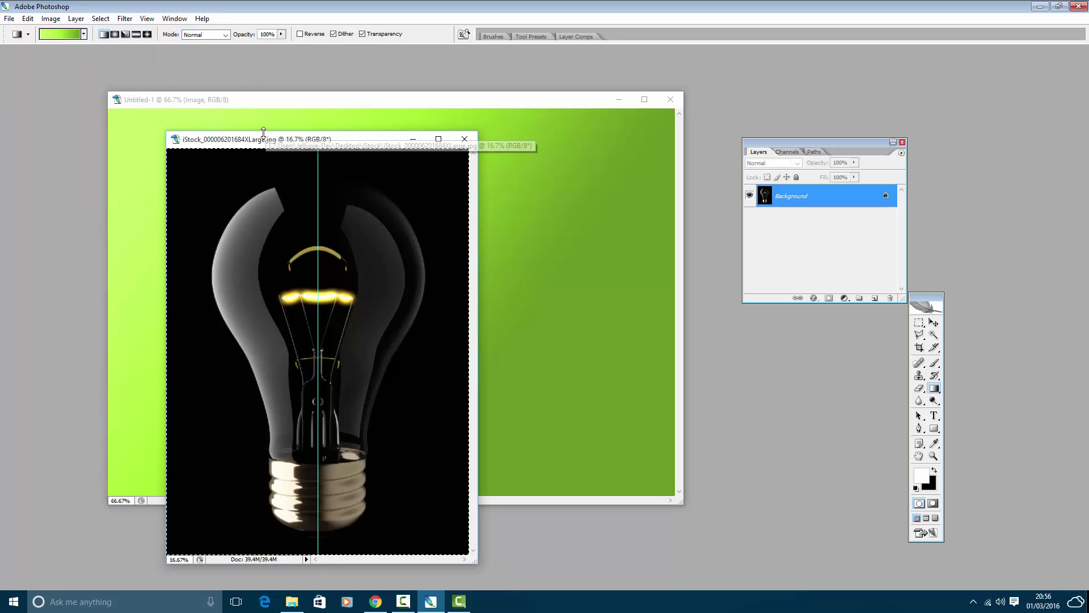
click(28, 18)
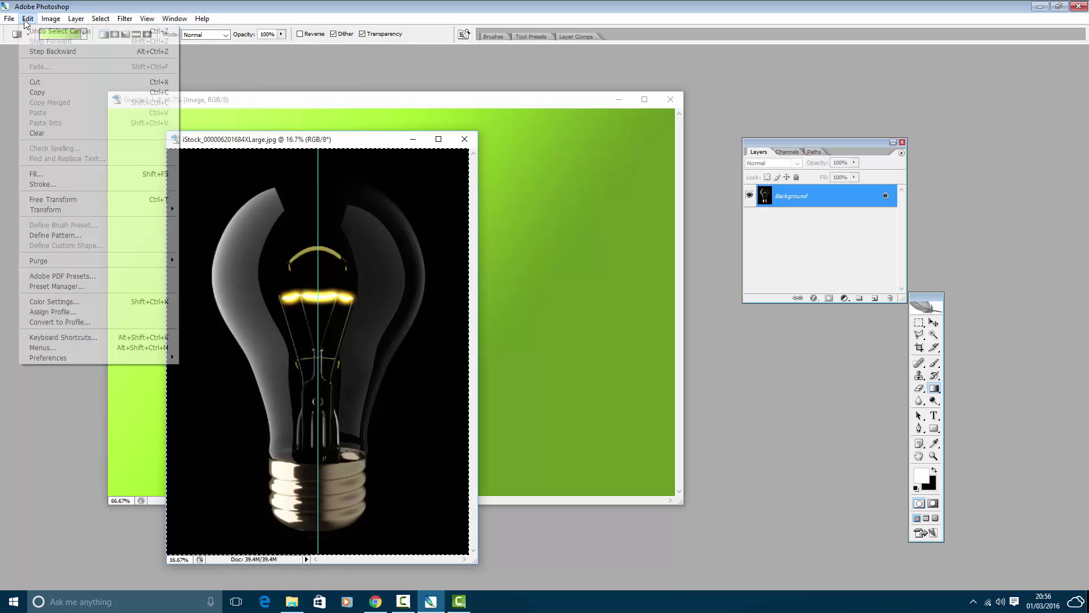
click(67, 91)
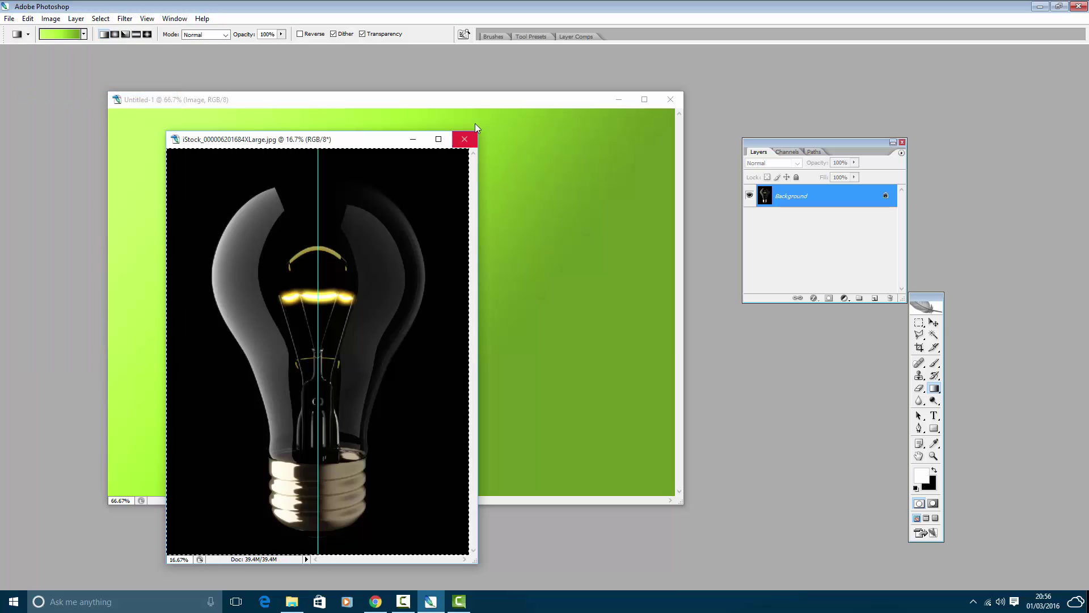
click(471, 102)
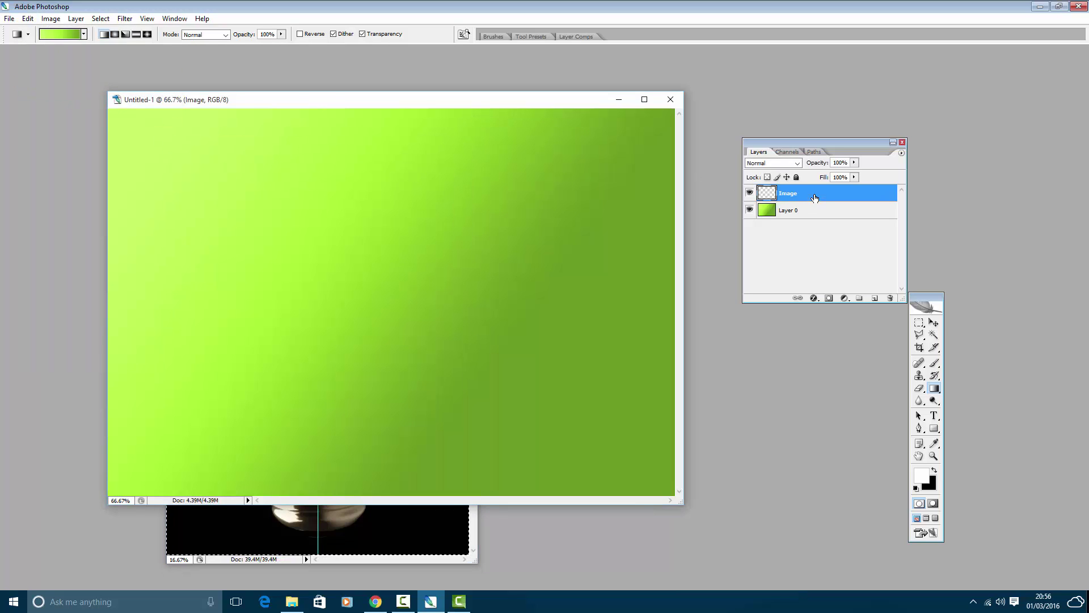
- Paste the copied lightbulb photo onto the Image layer
click(28, 18)
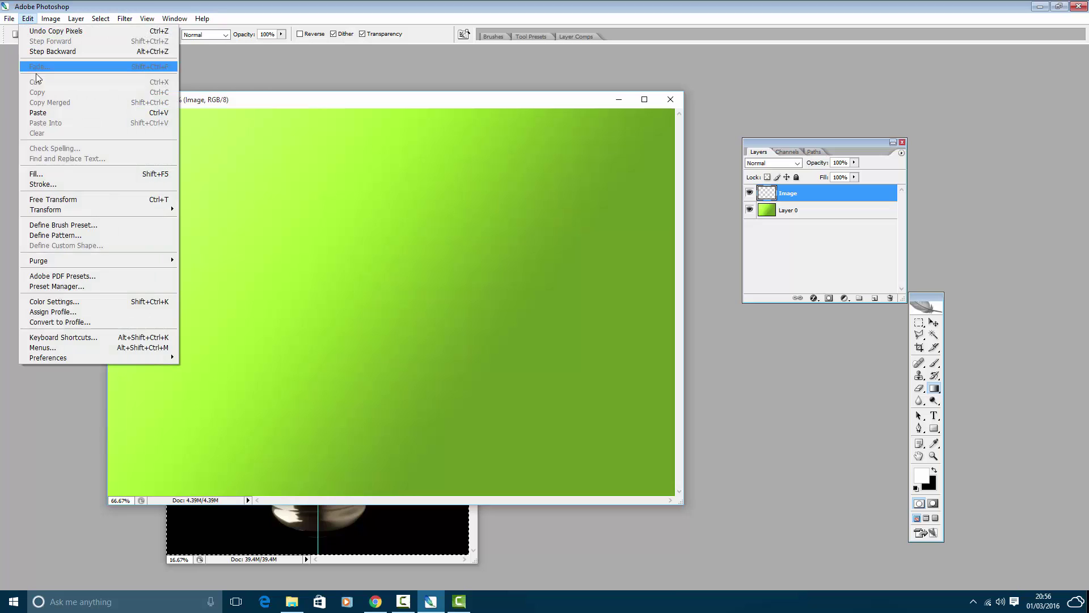
click(56, 112)
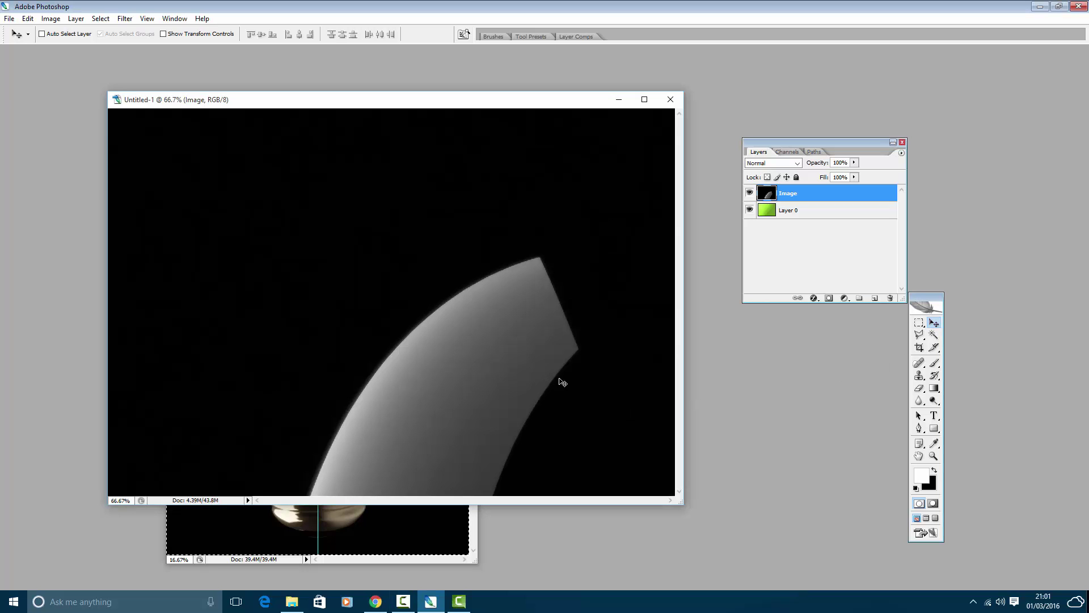
- Move the pasted photo up and left until the glowing filament shows in the canvas
mouse_move(583, 383)
mouse_down()
mouse_move(515, 354)
mouse_move(426, 255)
mouse_up()
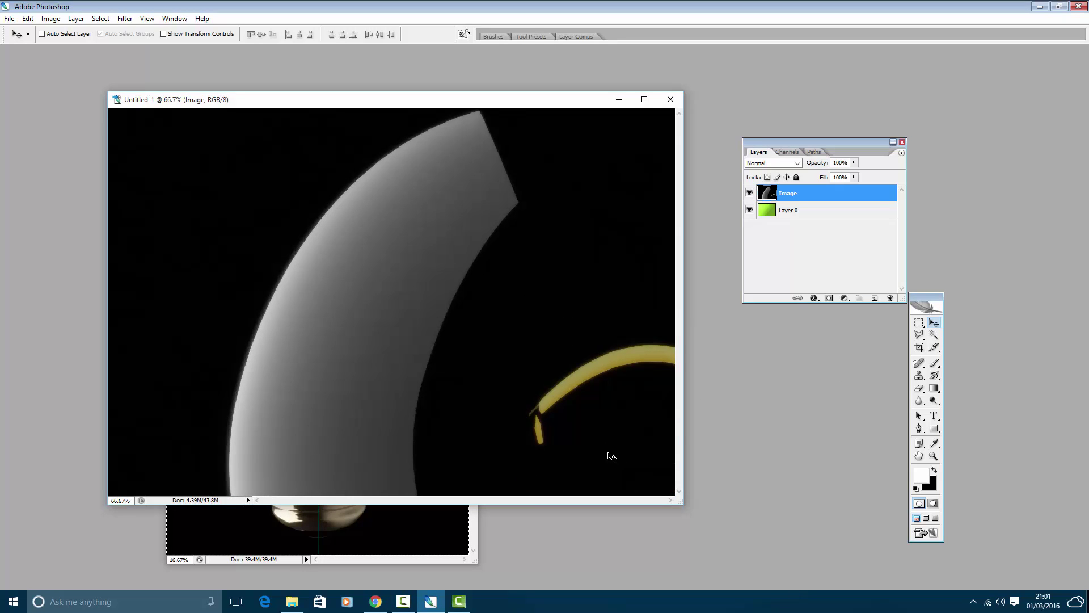
mouse_move(613, 409)
mouse_down()
mouse_move(551, 376)
mouse_move(576, 221)
mouse_move(456, 361)
mouse_move(460, 264)
mouse_move(450, 426)
mouse_move(455, 354)
mouse_move(400, 298)
mouse_move(330, 362)
mouse_move(582, 477)
mouse_move(698, 366)
mouse_move(617, 362)
mouse_move(422, 310)
mouse_move(467, 359)
mouse_move(442, 340)
mouse_up()
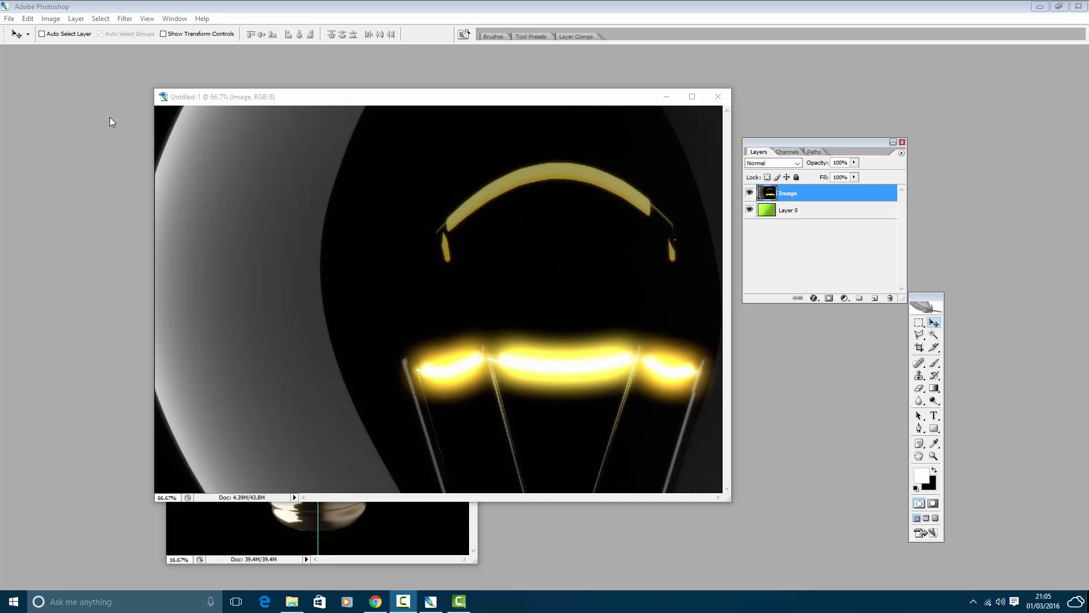
- Free-transform the pasted lightbulb down to about 52% and nudge it over the green cover
click(10, 18)
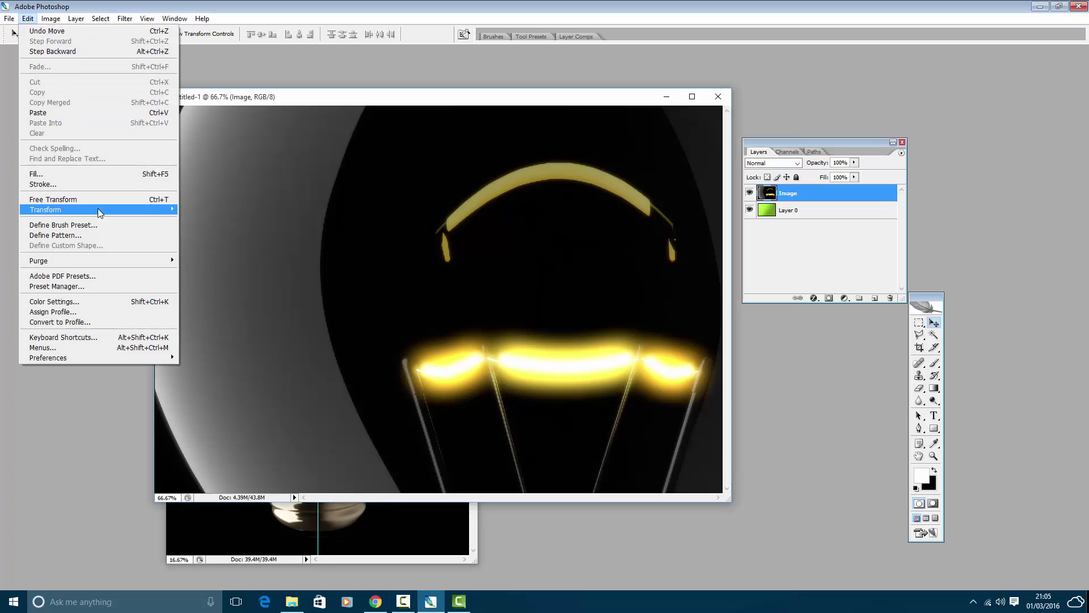
mouse_move(98, 210)
click(193, 225)
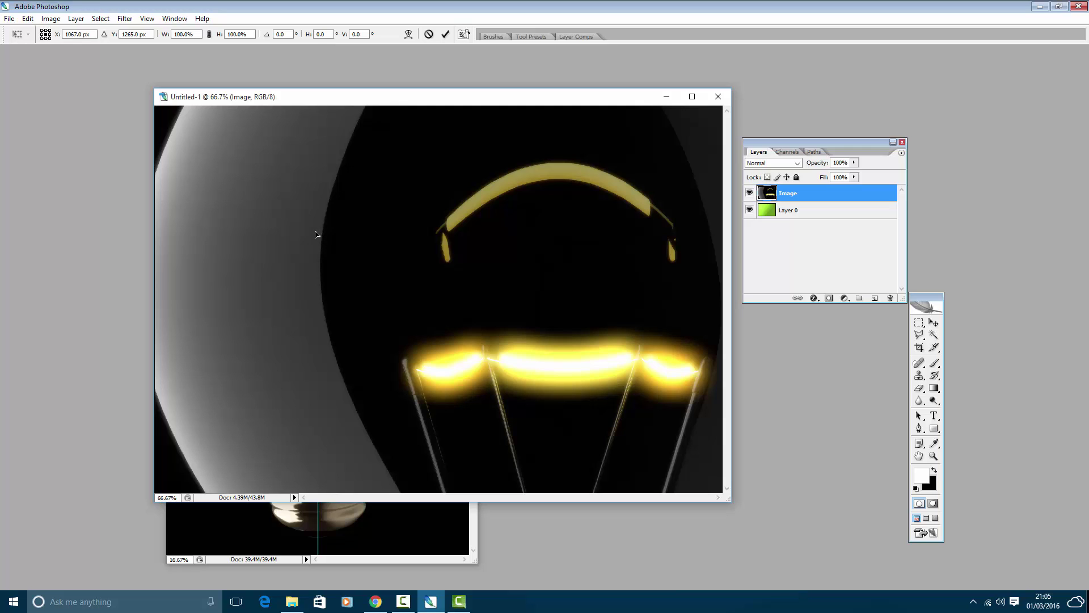
key(ctrl+minus)
key(ctrl+minus)
key(ctrl+minus)
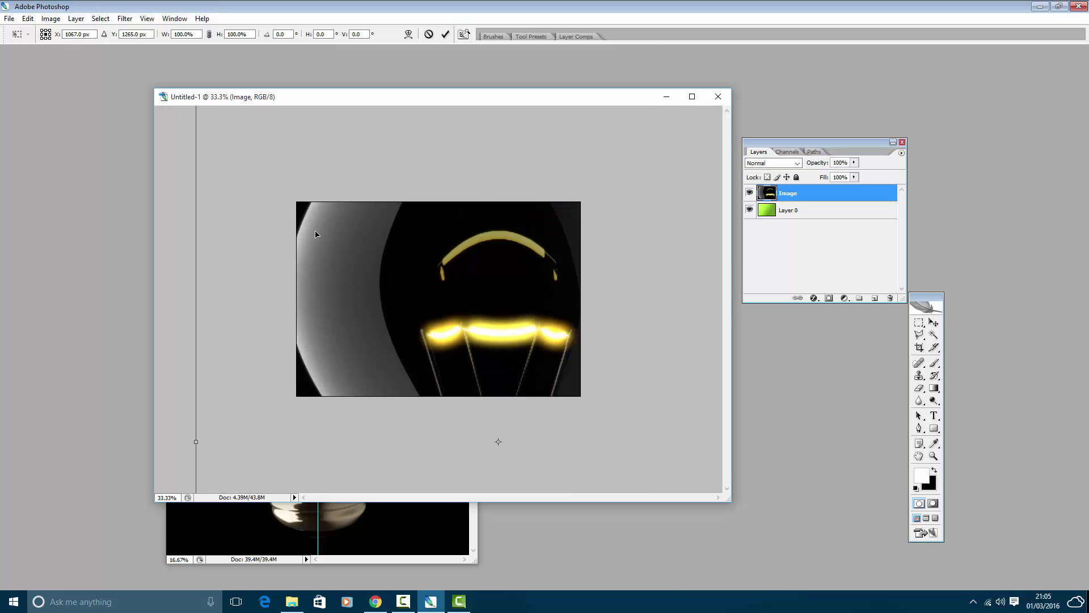
key(ctrl+minus)
key(ctrl+minus)
key(ctrl+minus)
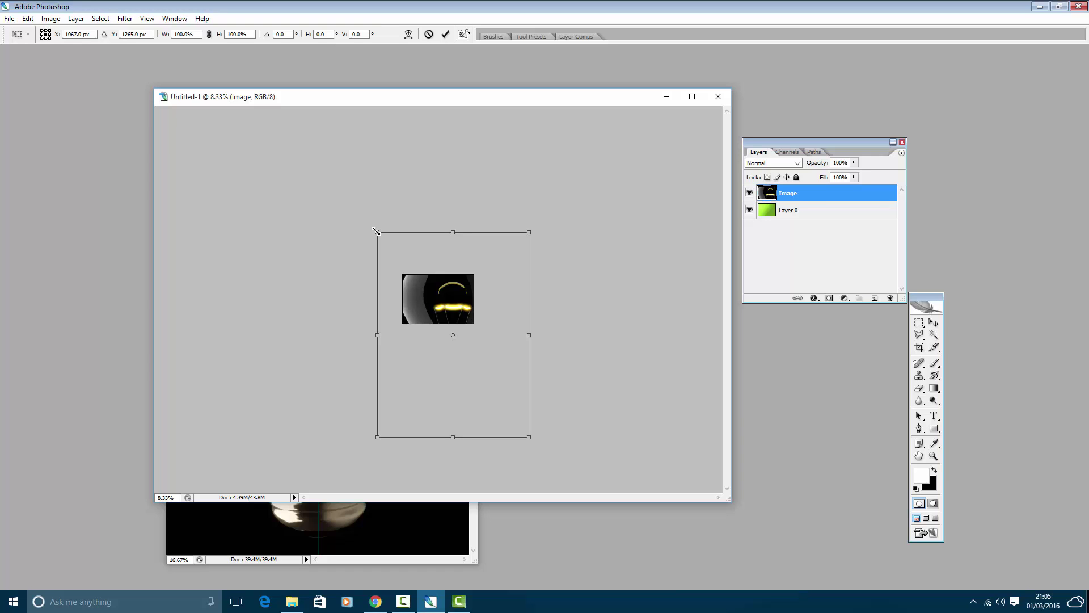
mouse_move(376, 233)
mouse_down()
mouse_move(486, 343)
mouse_move(348, 250)
mouse_move(445, 323)
mouse_up()
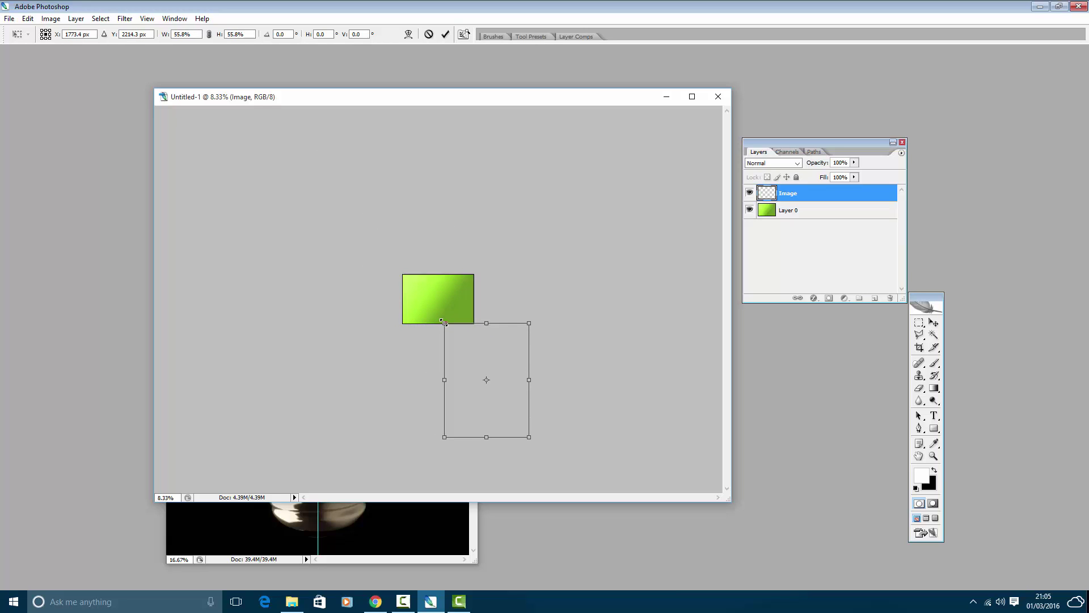
drag(485, 370, 458, 340)
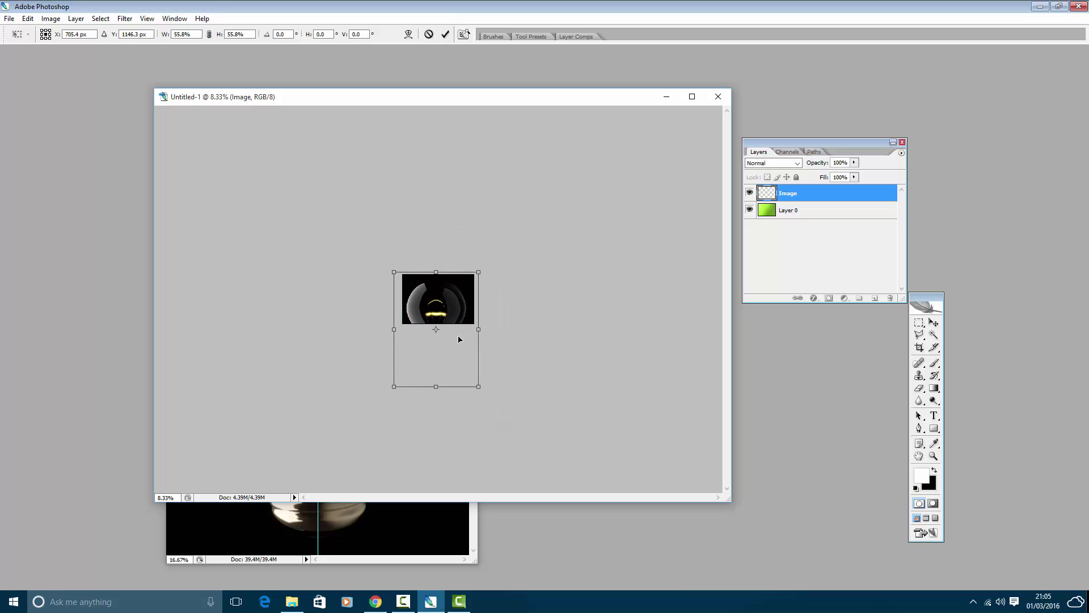
key(shift+Up)
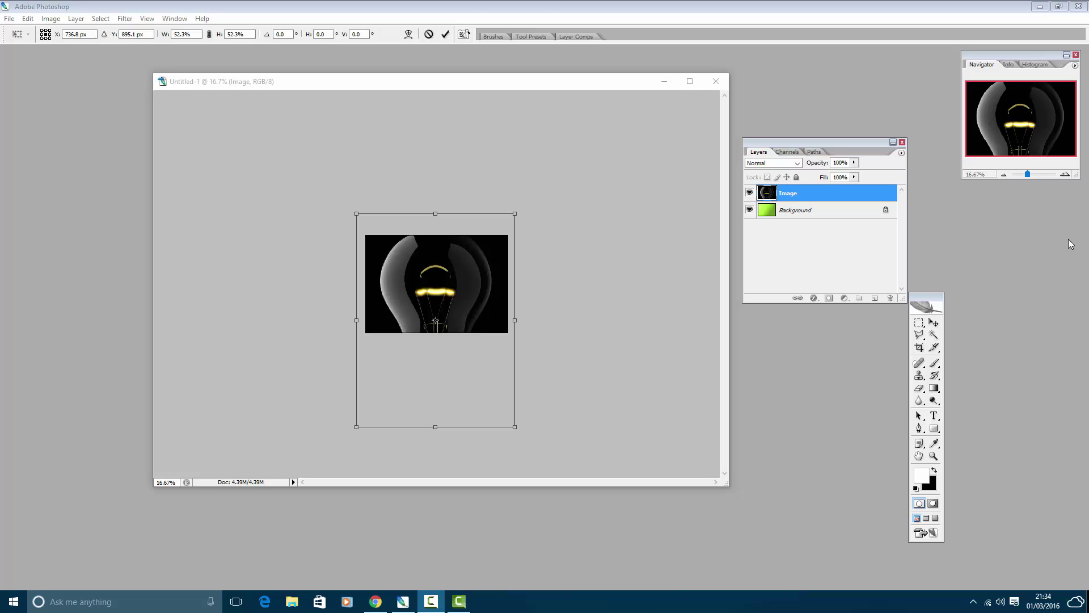
- Commit the transform and position the lightbulb to fill the canvas with the filament centered
key(Return)
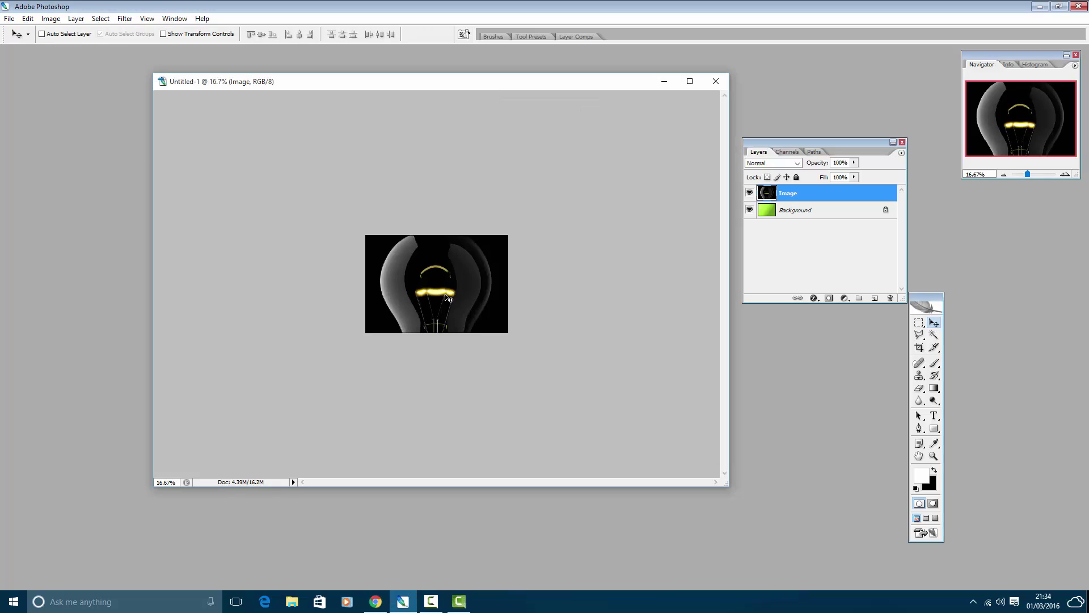
drag(451, 275, 452, 207)
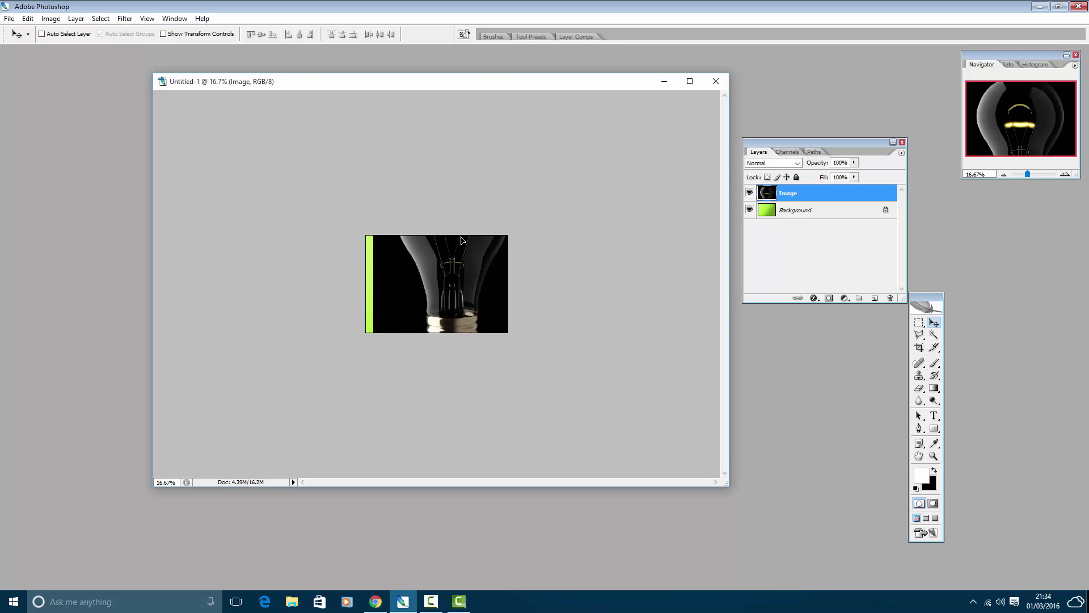
drag(462, 241, 447, 281)
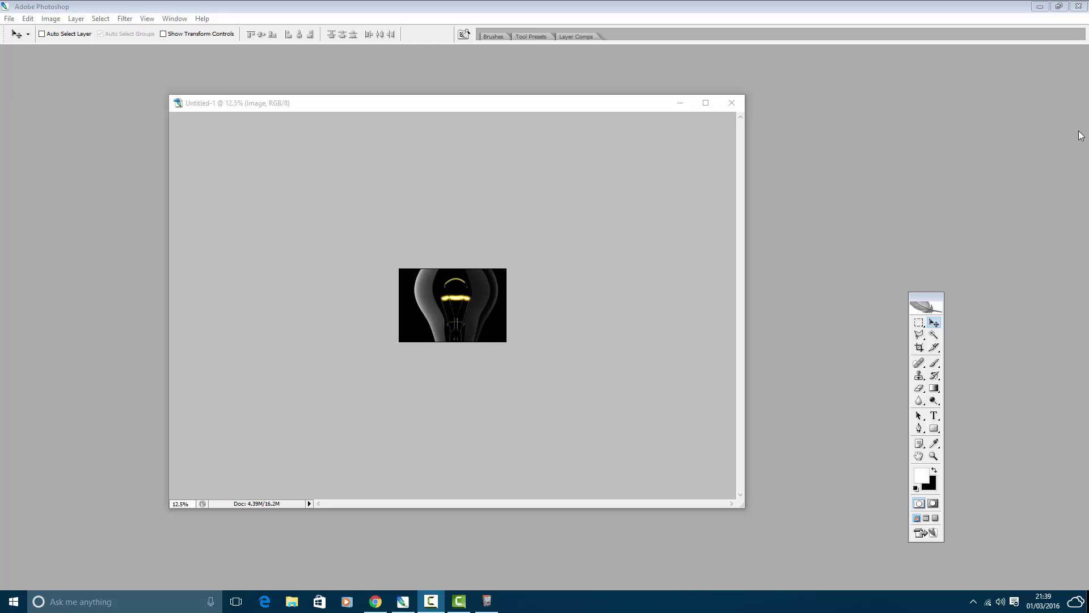
drag(474, 106, 495, 115)
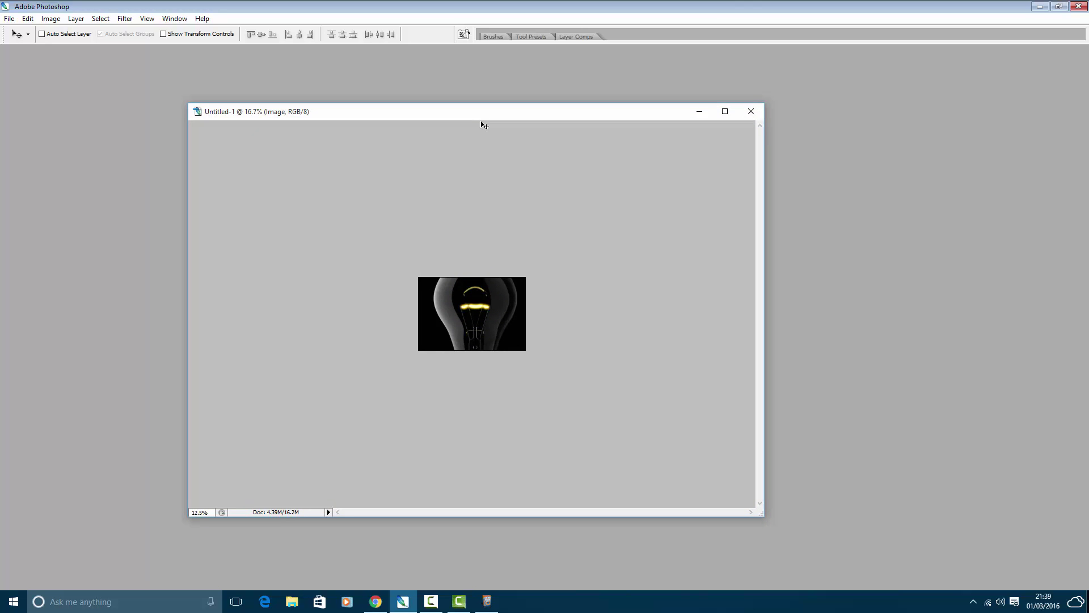
key(ctrl+plus)
key(ctrl+plus)
key(ctrl+plus)
key(ctrl+plus)
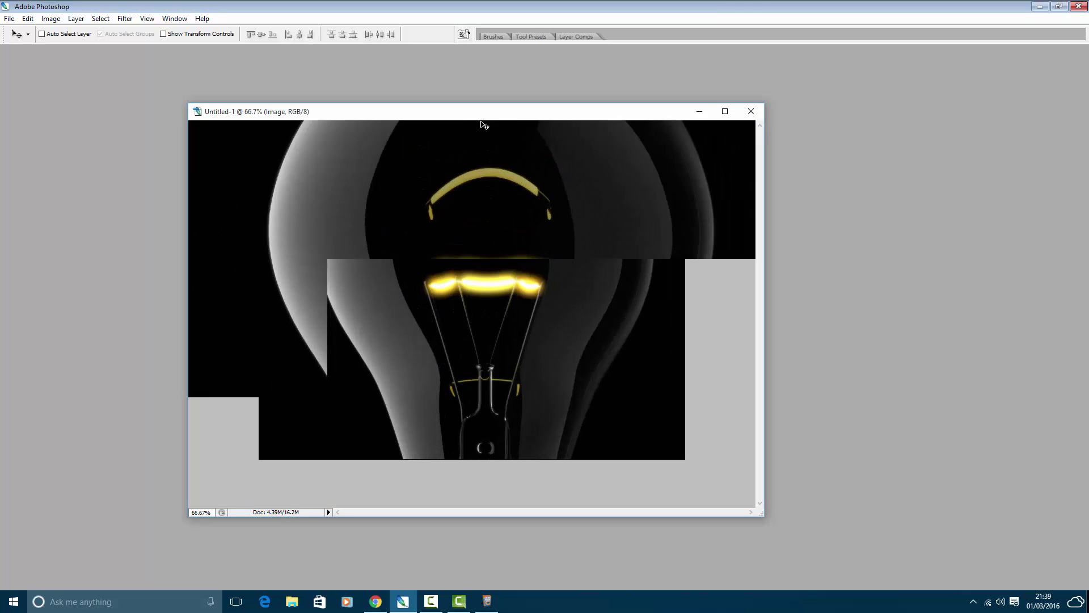
key(ctrl+minus)
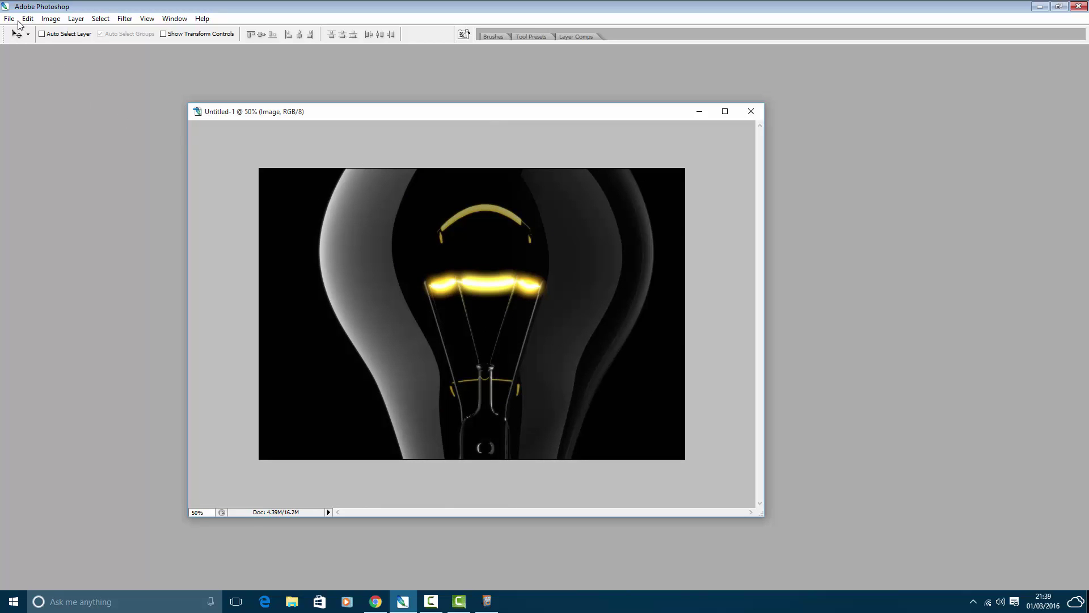
- Export the cover with Save for Web as JPEG, replacing Untitled-1.jpg on the Desktop
click(9, 18)
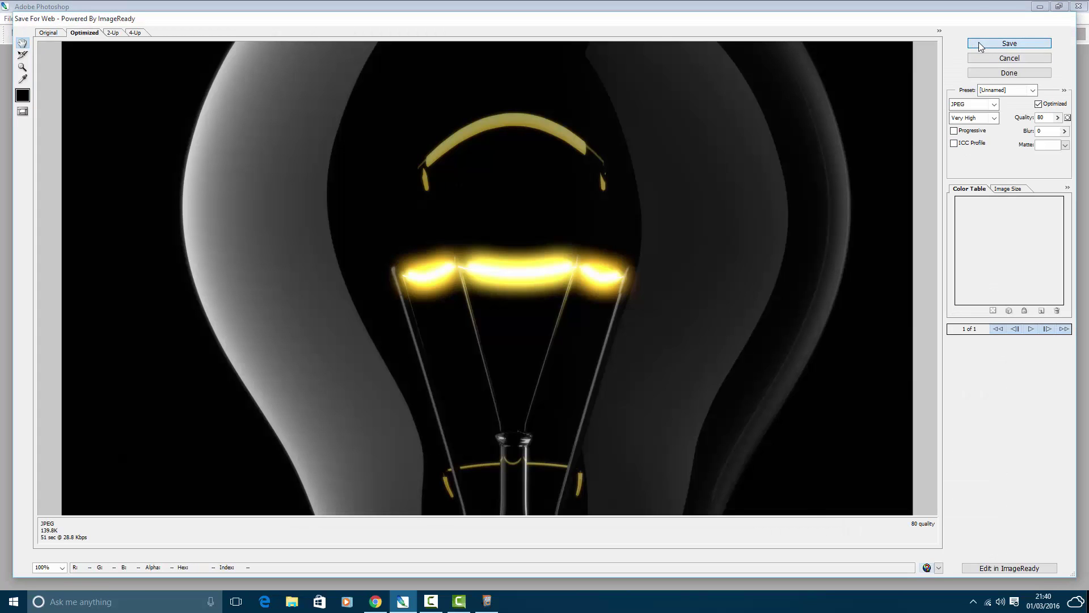
click(1009, 43)
click(595, 247)
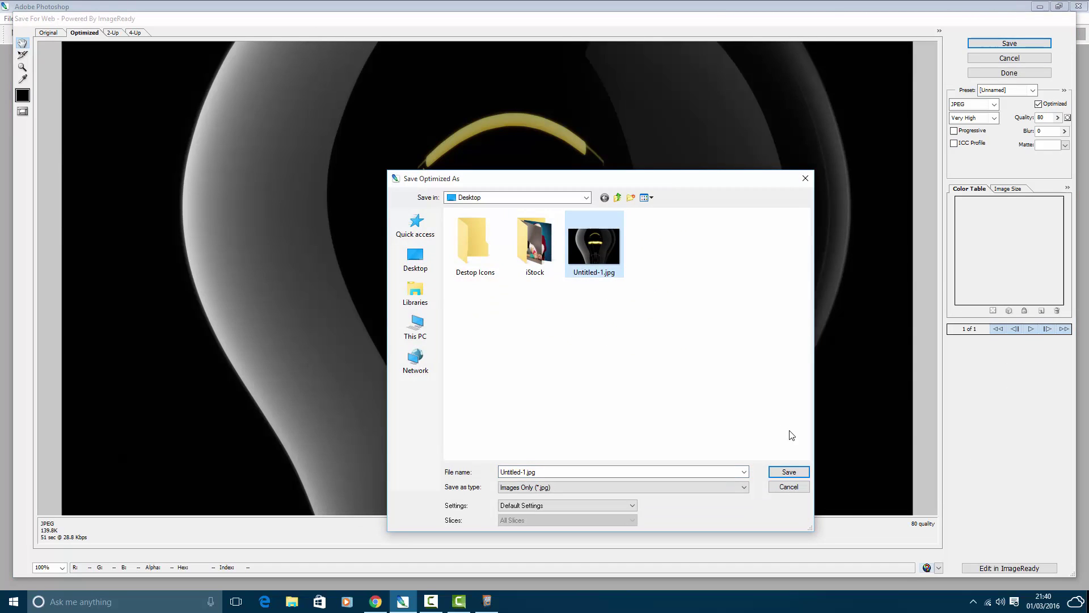
click(789, 472)
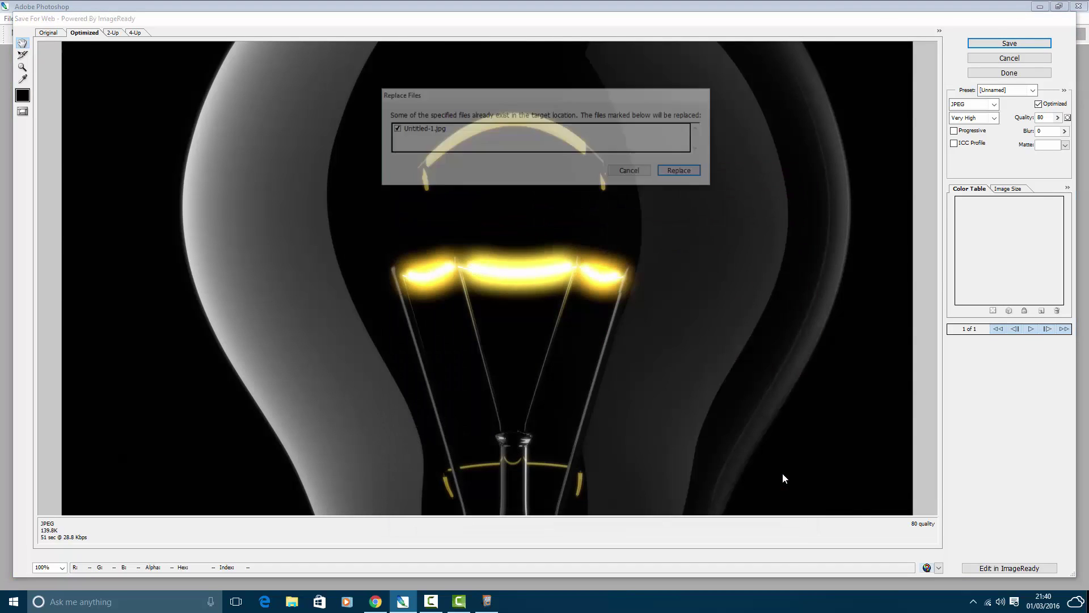
click(682, 170)
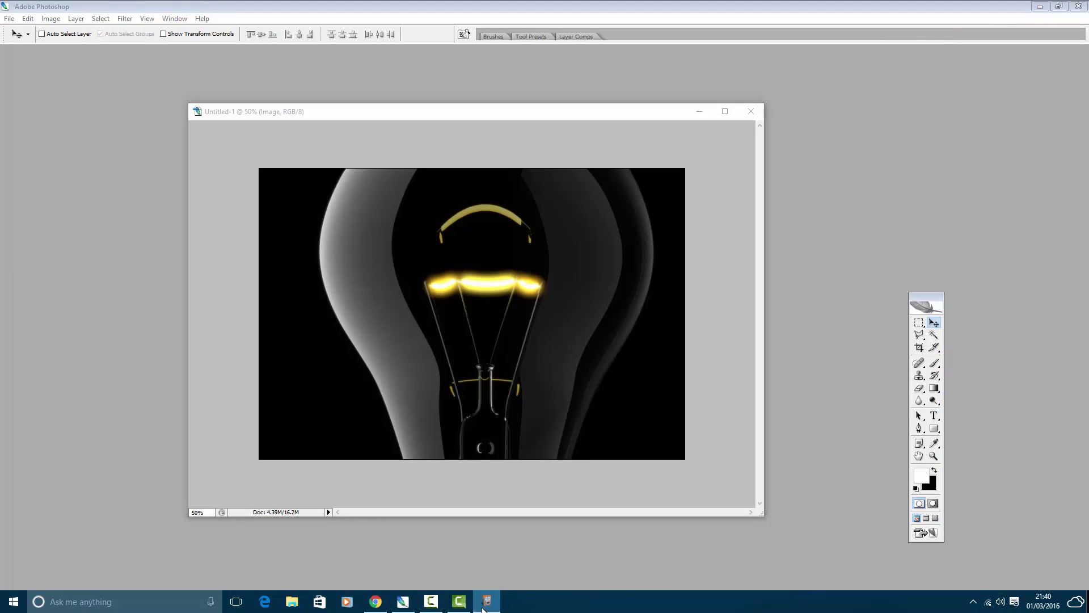
click(486, 603)
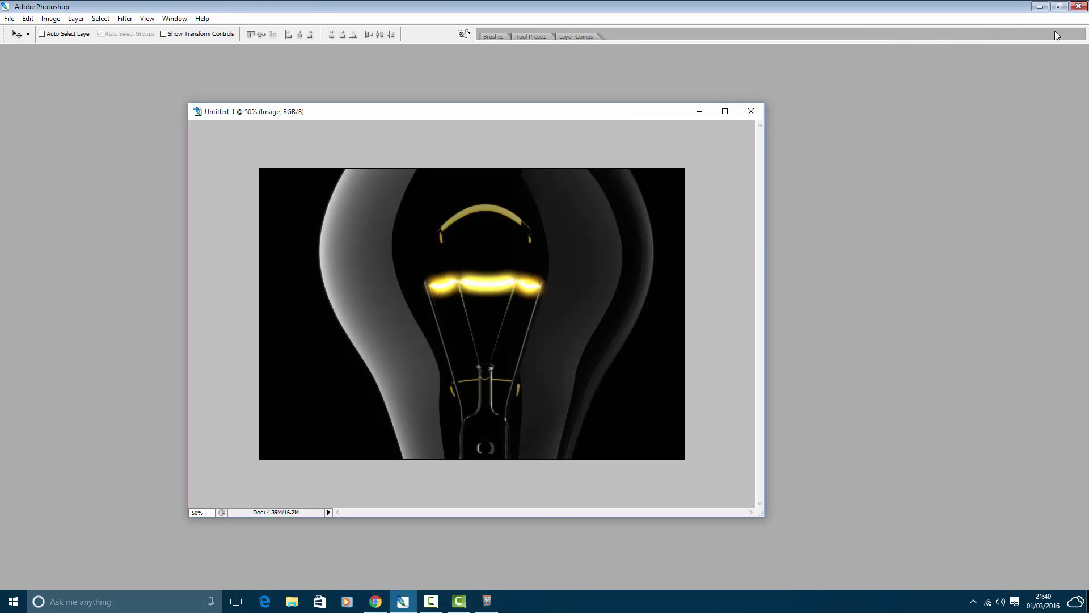
- In 3D Box Shot Pro, unload the hardback book's base cover texture
click(1038, 7)
click(485, 603)
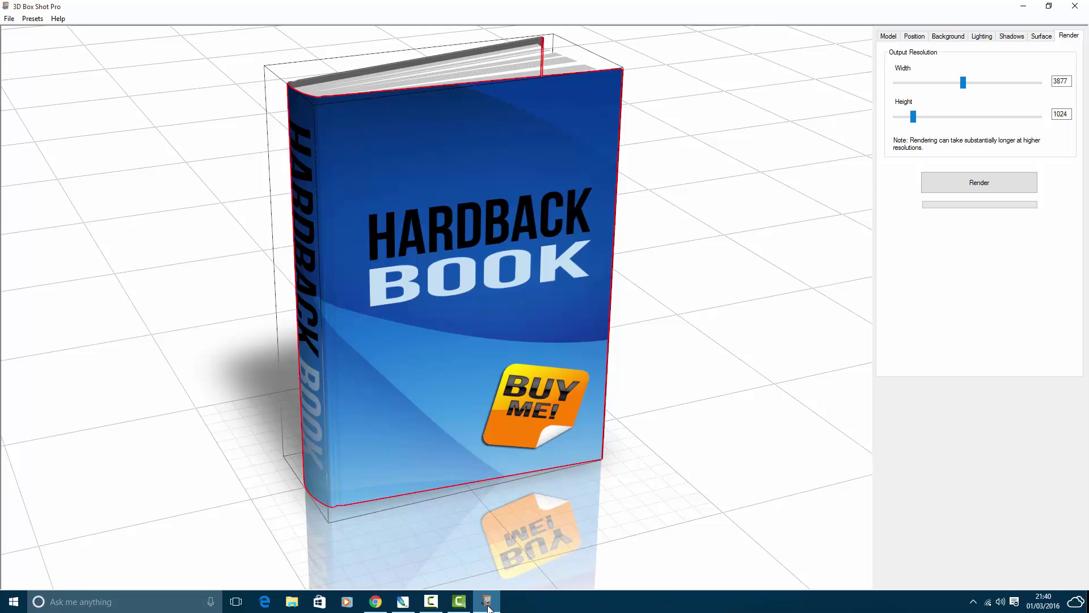
drag(512, 352, 524, 313)
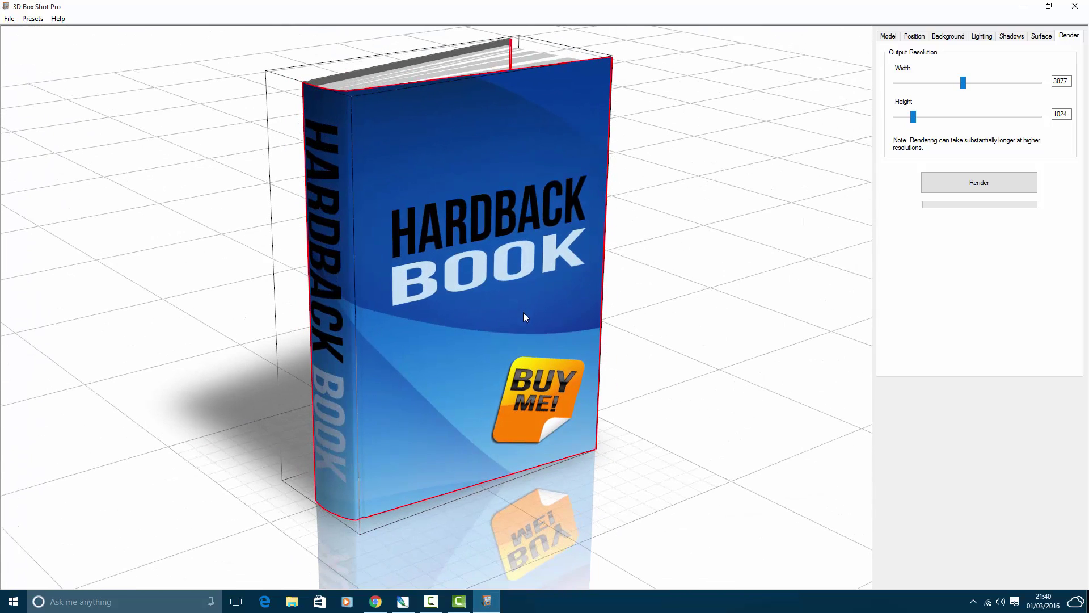
click(1041, 37)
click(1044, 197)
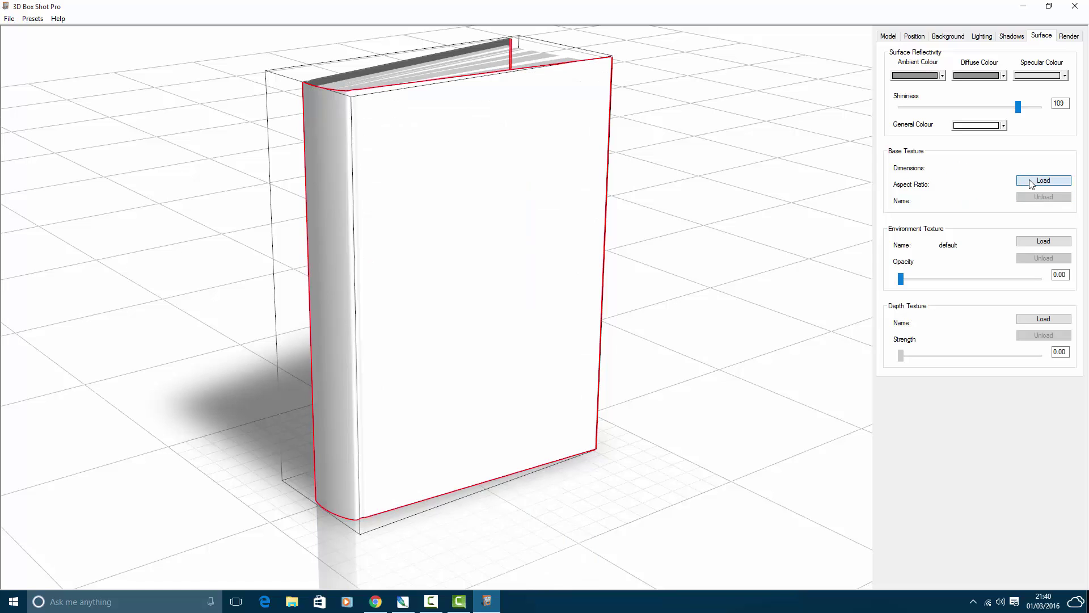
- Load Untitled-1.jpg from the Desktop as the book's base texture
click(1043, 180)
click(617, 203)
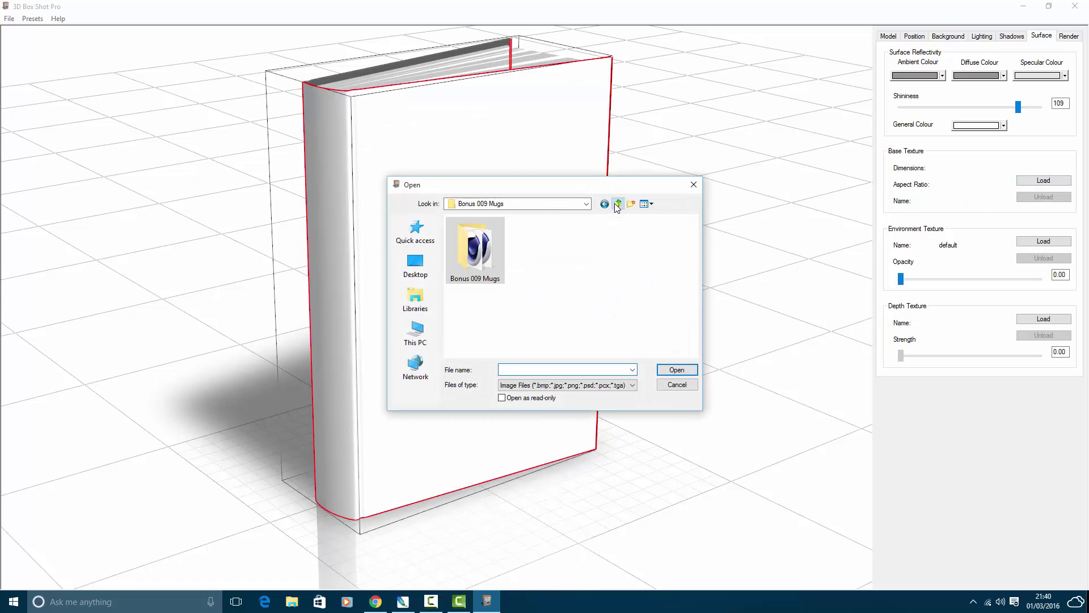
click(617, 203)
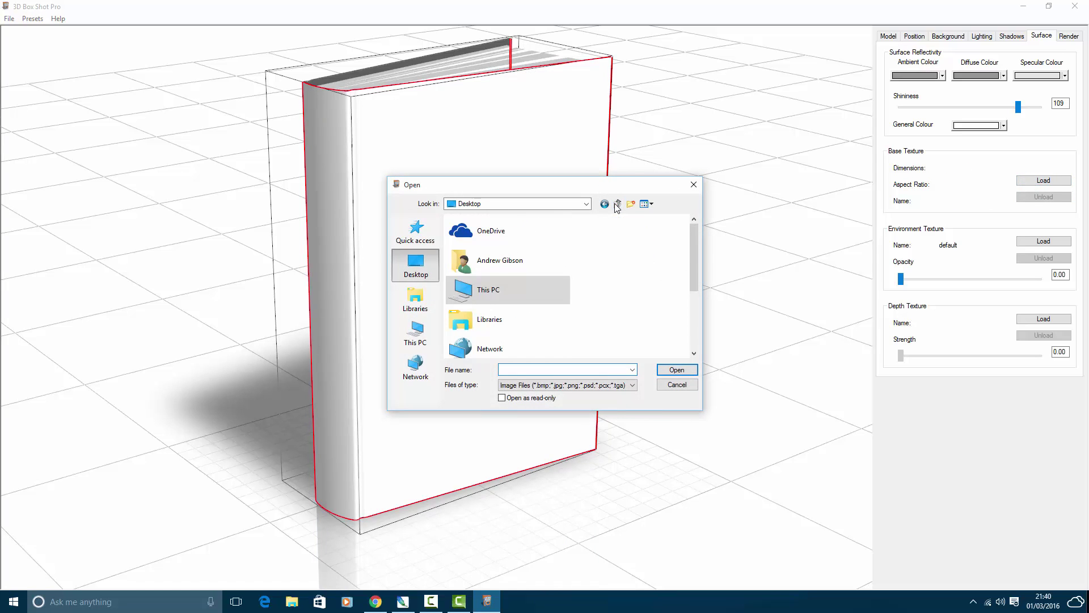
drag(694, 247, 700, 323)
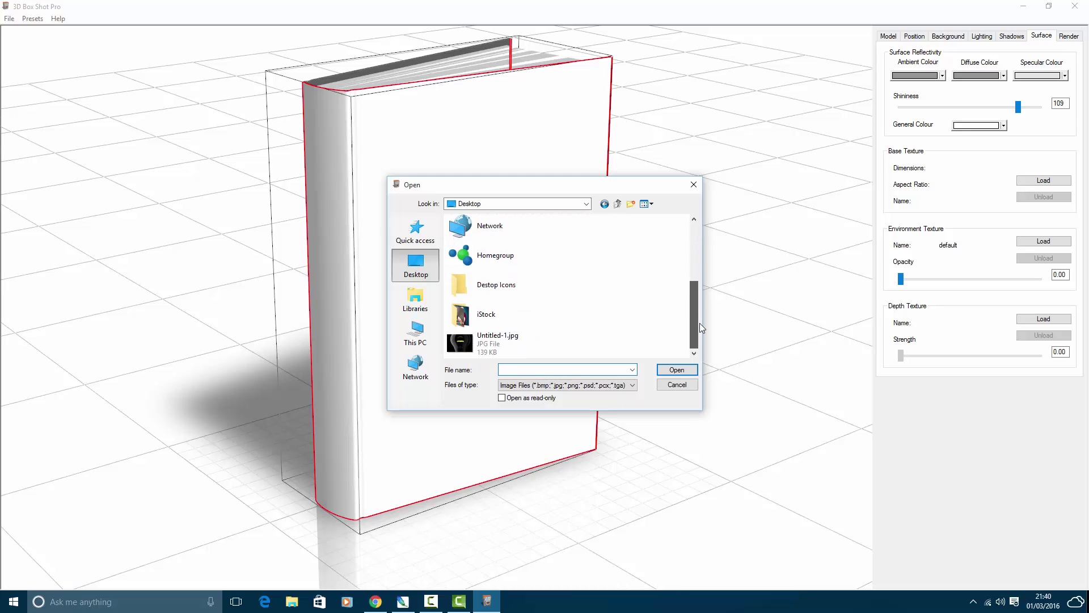
double_click(498, 337)
mouse_move(449, 329)
mouse_down()
mouse_move(409, 295)
mouse_move(573, 244)
mouse_move(383, 251)
mouse_move(474, 221)
mouse_up()
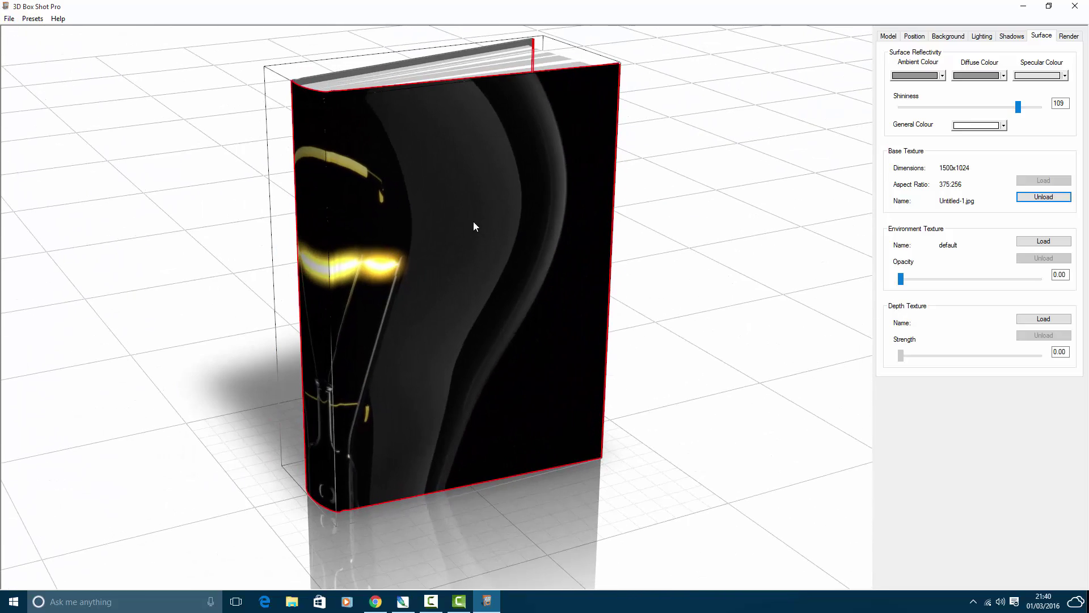
- Raise the book's Environment Texture Opacity to about 0.25, then rotate and deselect to preview the sheen
drag(901, 278, 940, 278)
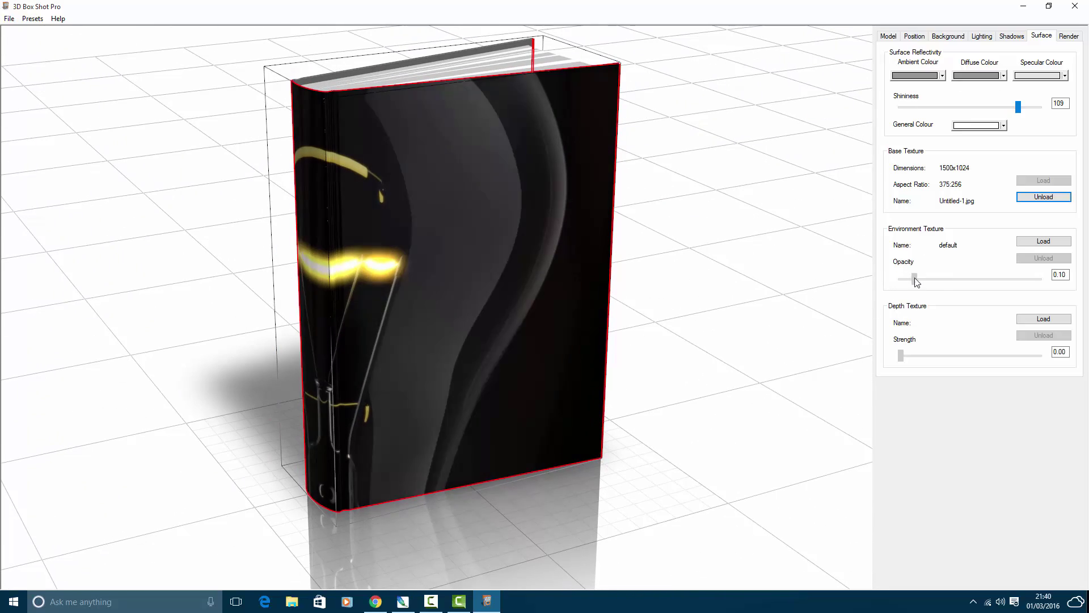
mouse_move(668, 200)
mouse_down()
mouse_move(689, 184)
mouse_move(383, 203)
mouse_move(490, 230)
mouse_move(619, 194)
mouse_move(806, 204)
mouse_up()
click(703, 167)
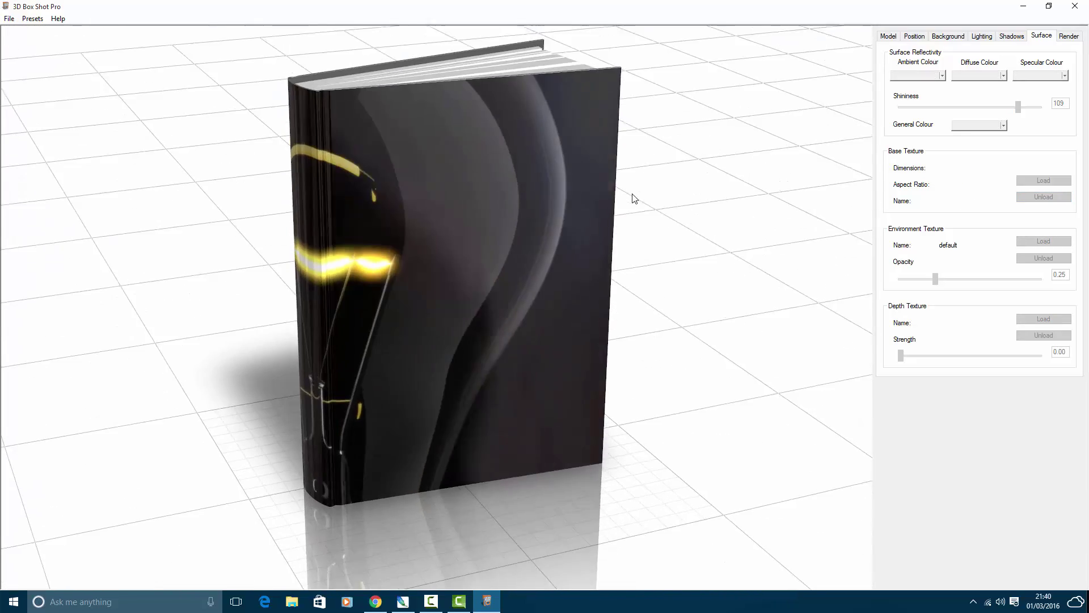